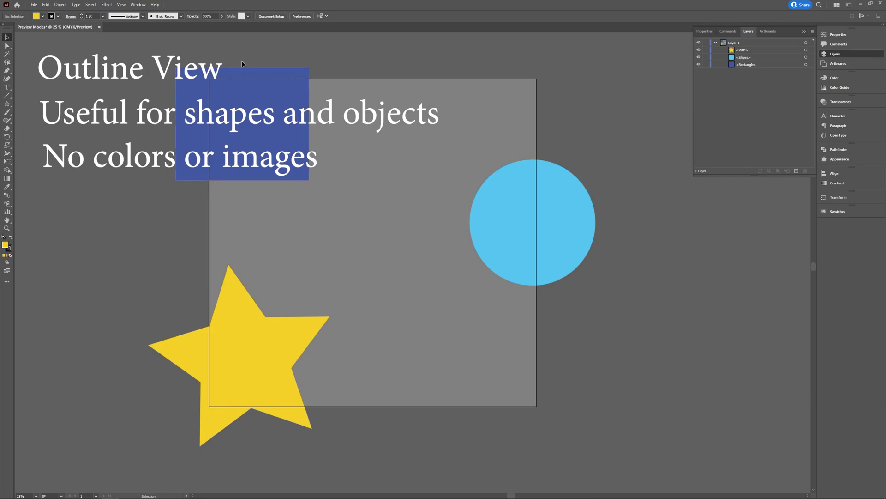
Show the shapes in Outline view, then return to full-colour Preview with Ctrl+Y.
left_click(122, 6)
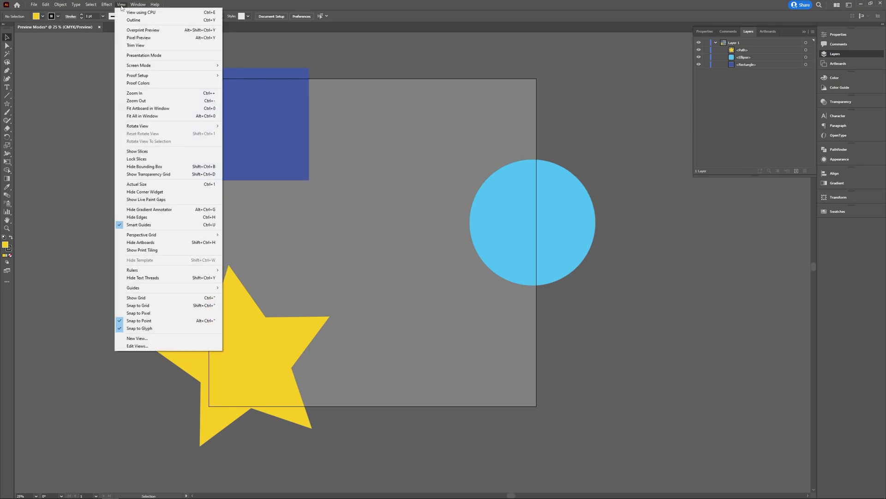
left_click(154, 21)
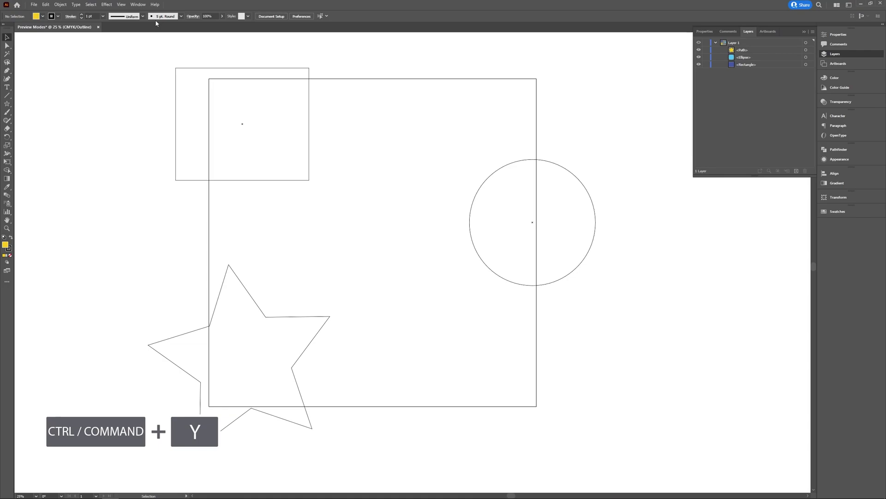
key("ctrl+y")
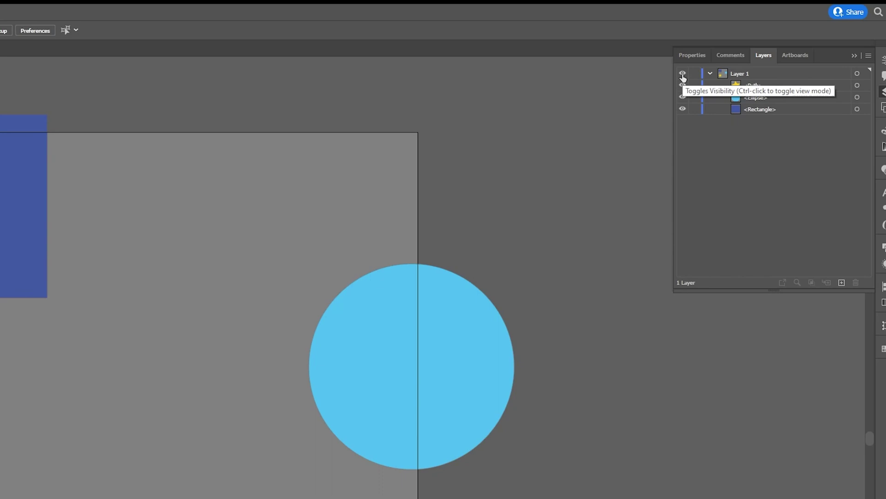
left_click(682, 74, "ctrl")
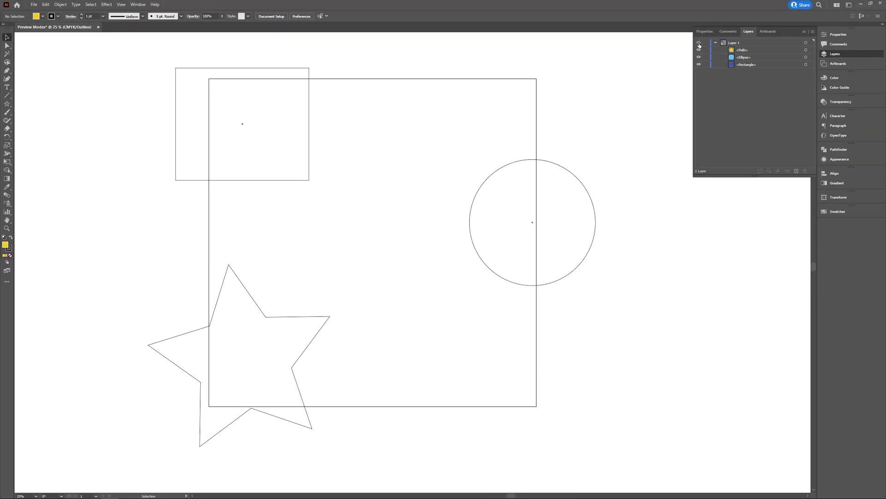
left_click(698, 43, "ctrl")
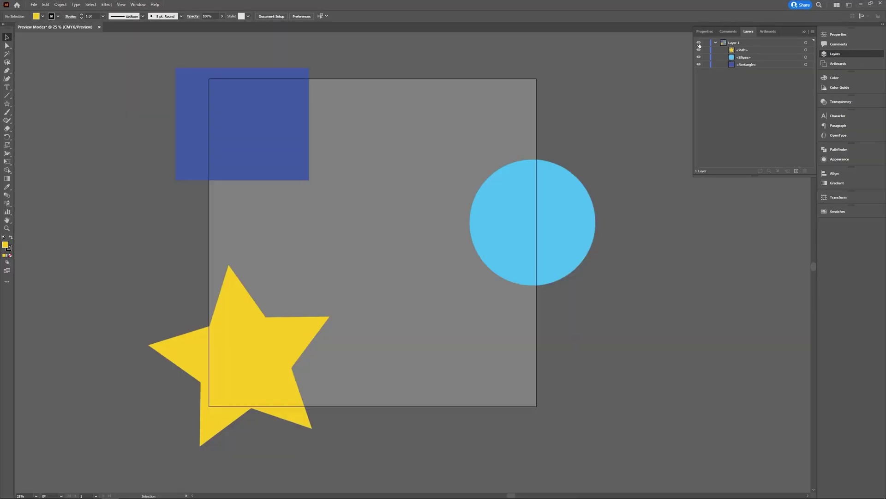
left_click(121, 5)
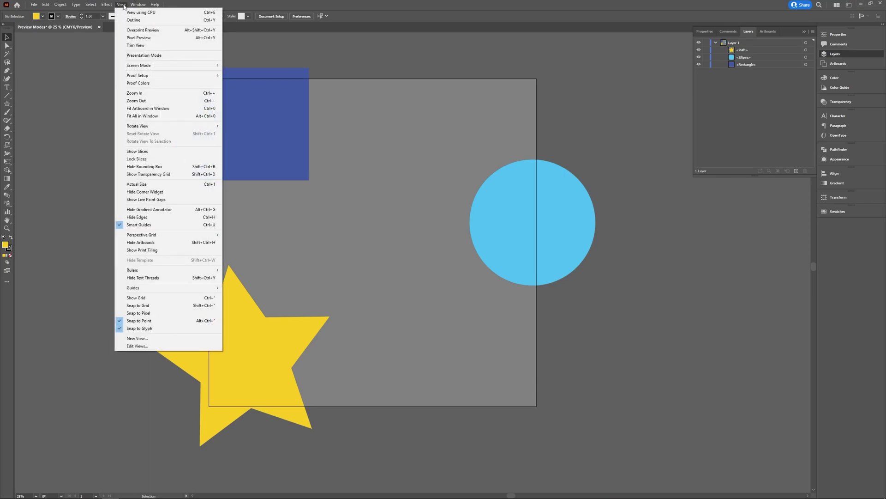
left_click(154, 30)
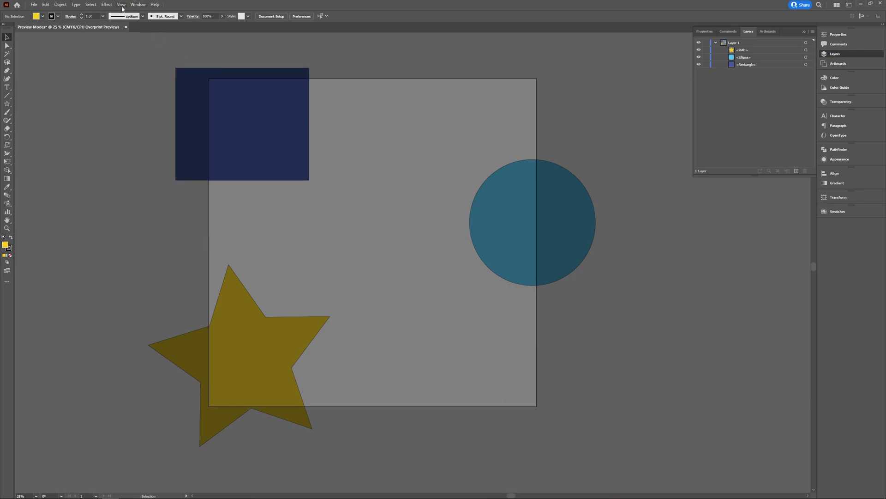
left_click(121, 5)
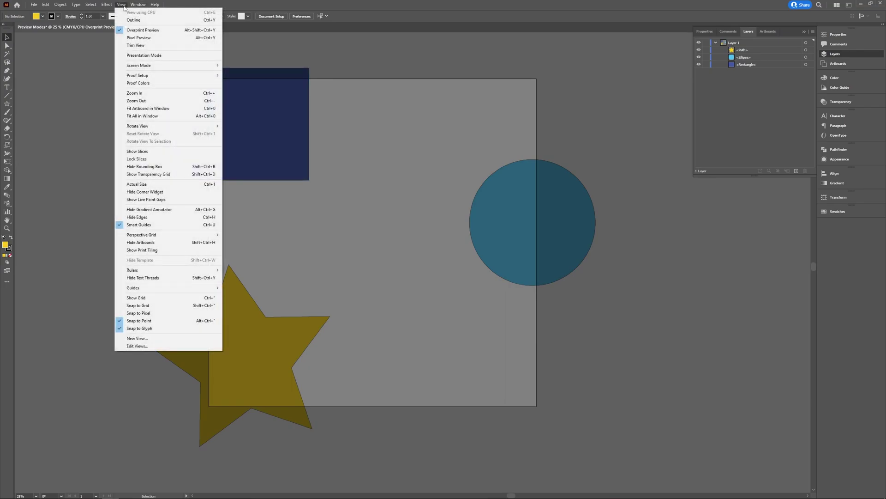
left_click(154, 30)
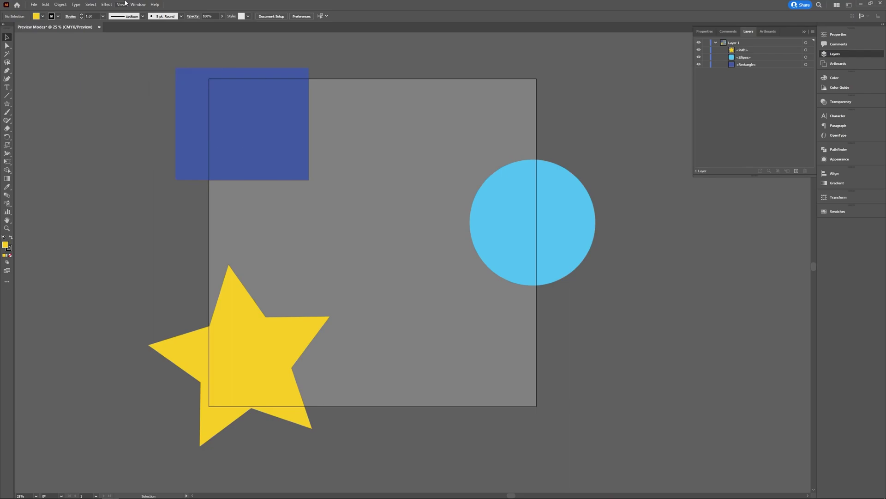
left_click(122, 4)
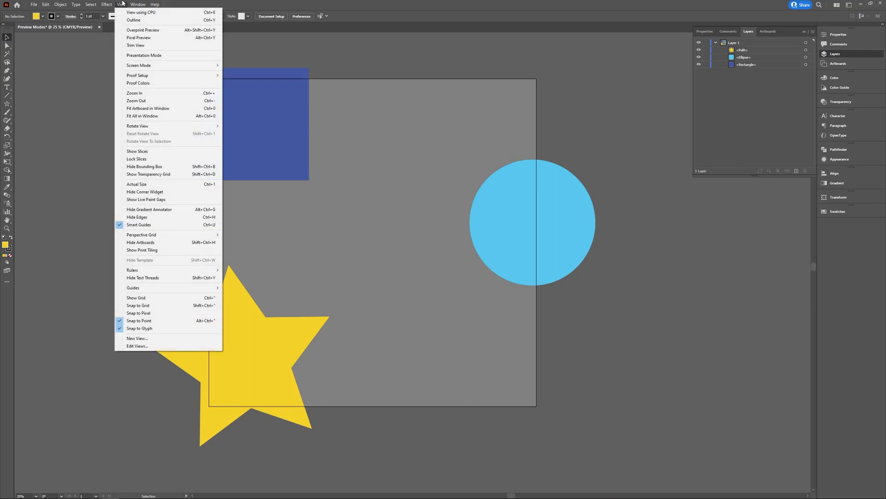
left_click(143, 38)
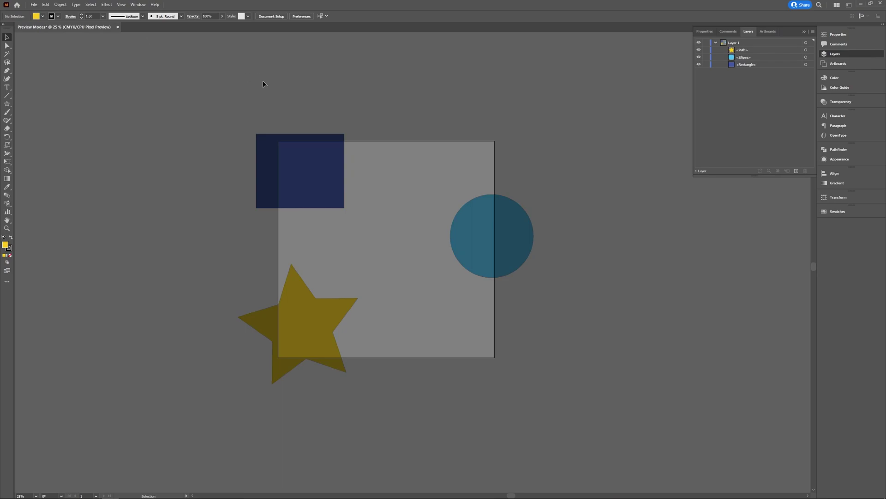
scroll(279, 287, "left", 1)
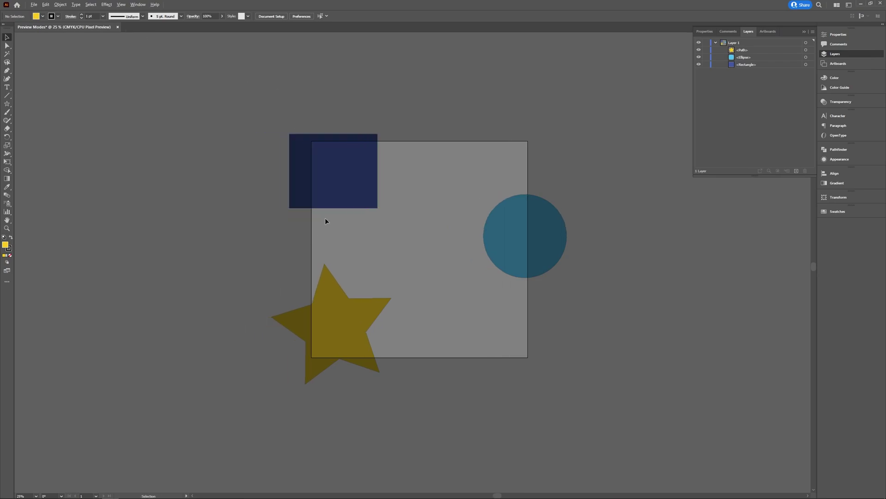
scroll(325, 218, "up", 8)
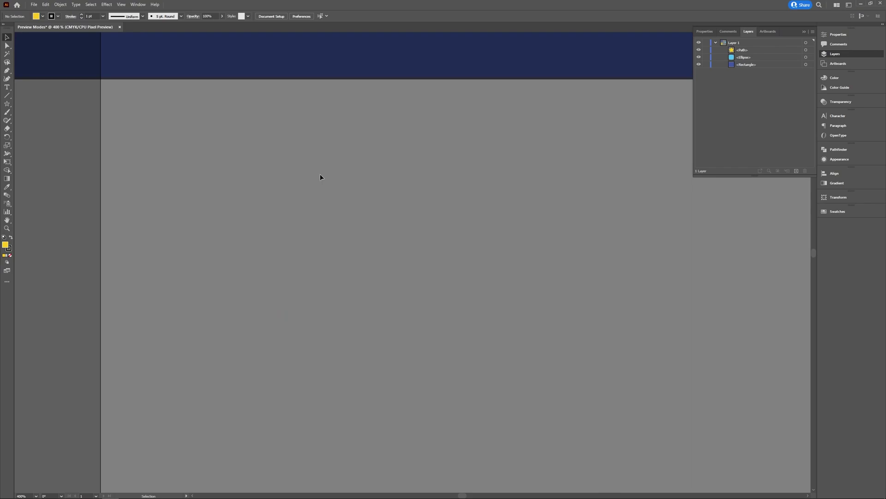
scroll(320, 174, "right", 3)
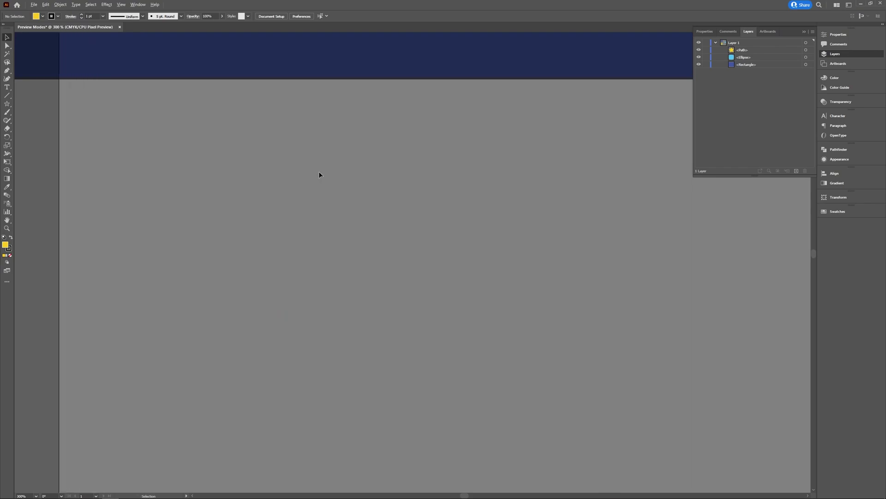
scroll(318, 174, "left", 8)
scroll(318, 174, "down", 5)
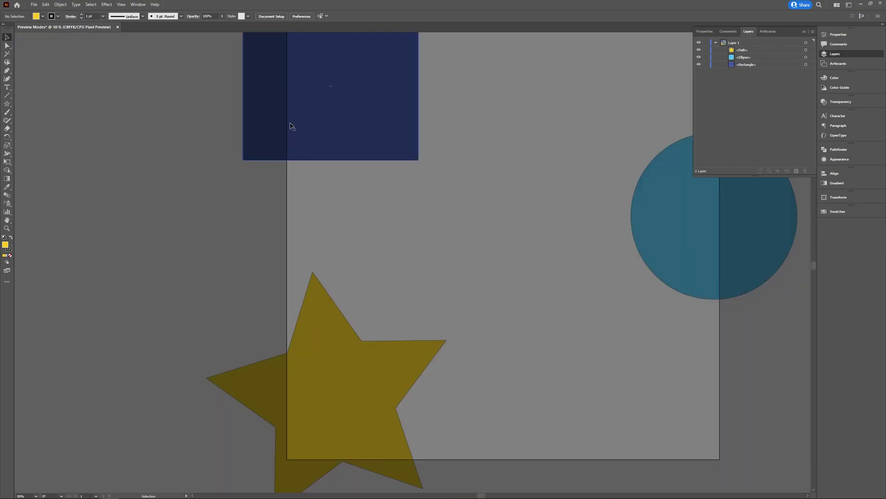
scroll(347, 387, "up", 4)
scroll(347, 388, "up", 3)
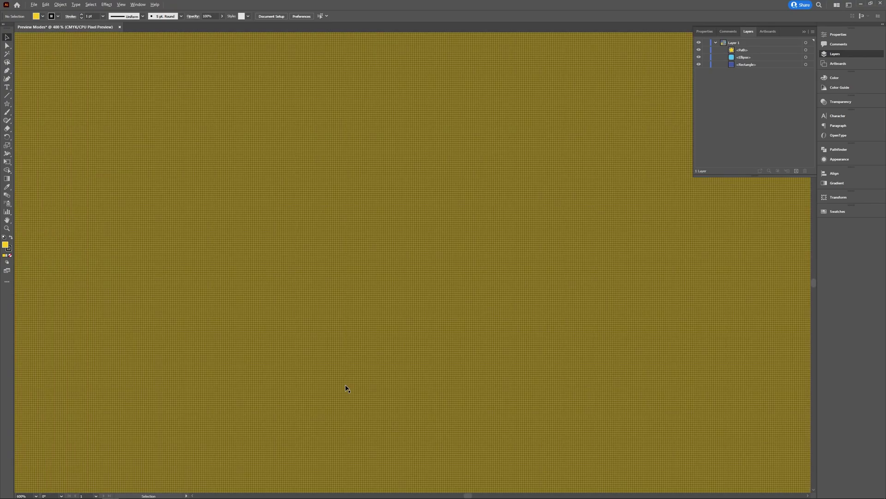
scroll(347, 388, "down", 3)
scroll(348, 387, "down", 4)
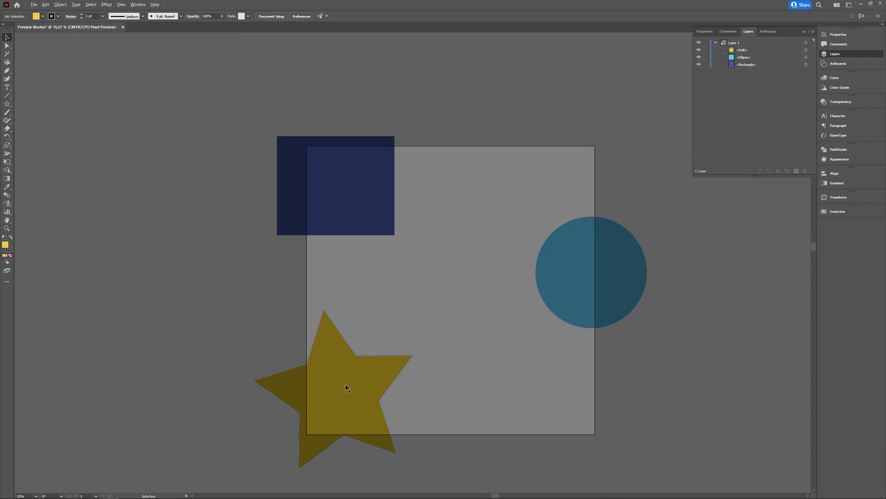
scroll(347, 388, "up", 2)
left_click_drag(512, 379, 457, 322)
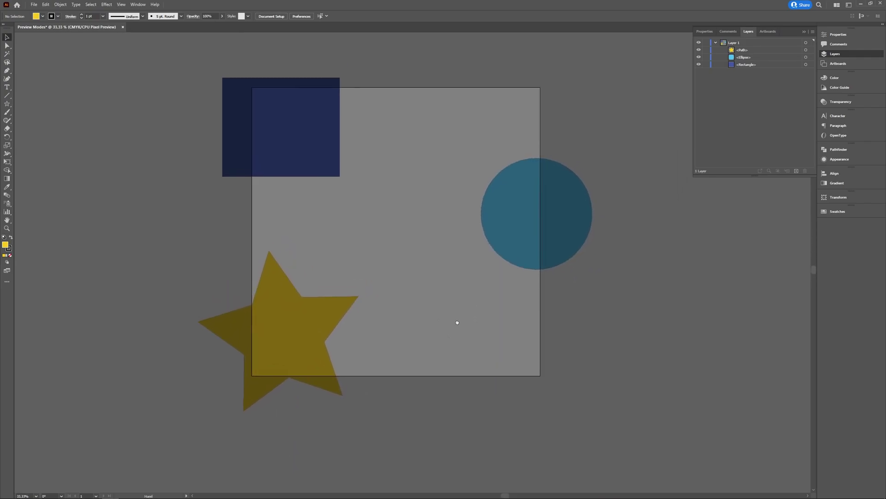
left_click(121, 4)
left_click(135, 40)
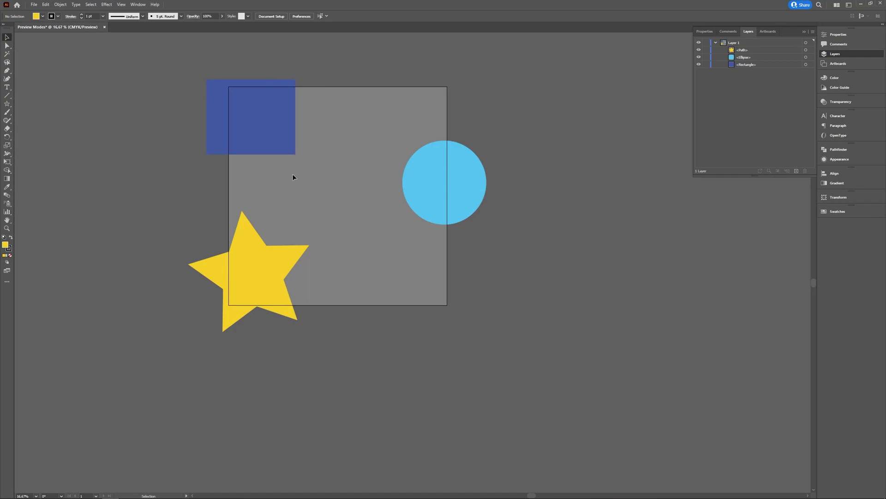
Turn on Trim View so the star, circle and square are clipped to the artboard edges.
scroll(306, 168, "up", 2)
scroll(307, 168, "left", 1)
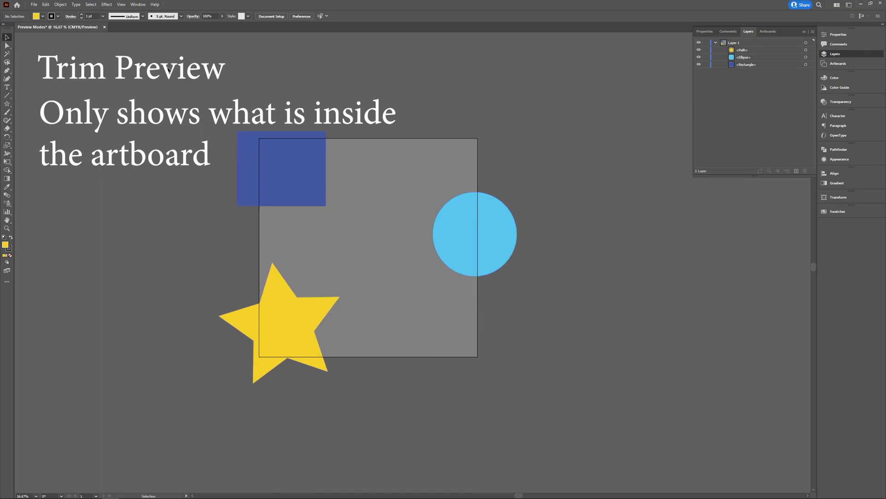
left_click(126, 5)
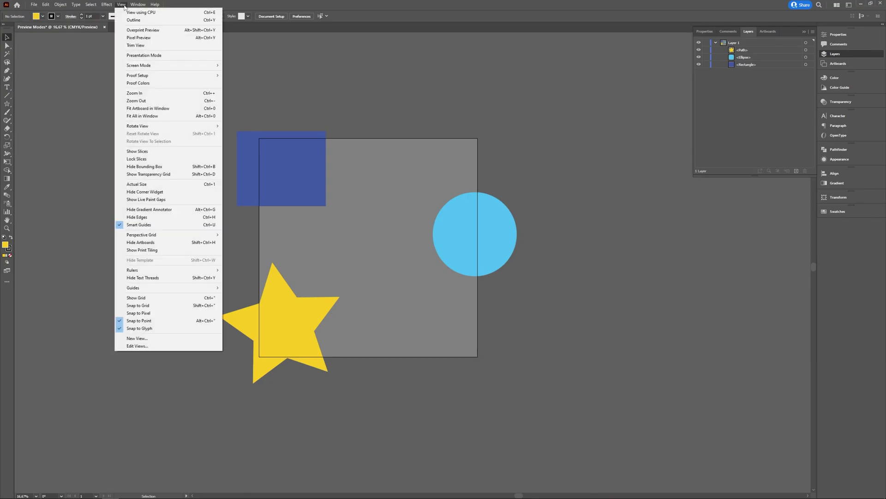
left_click(138, 45)
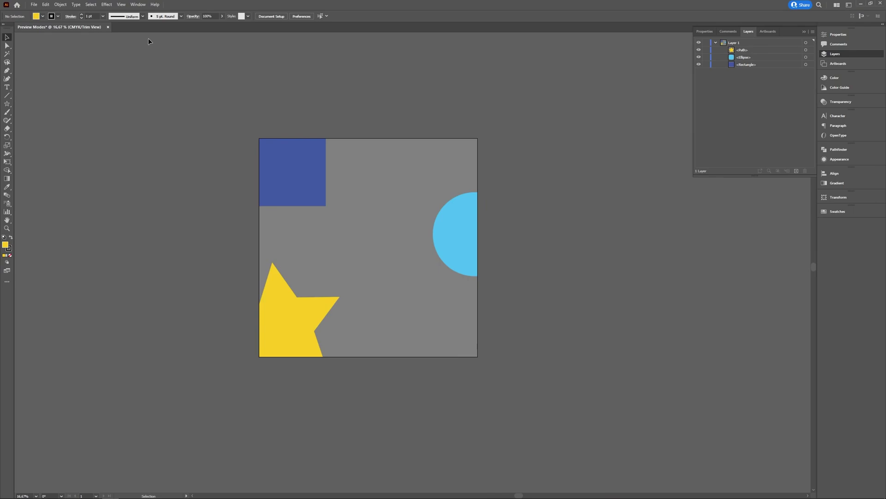
Turn Pixel Preview on alongside Trim View, then switch it back off.
left_click(121, 5)
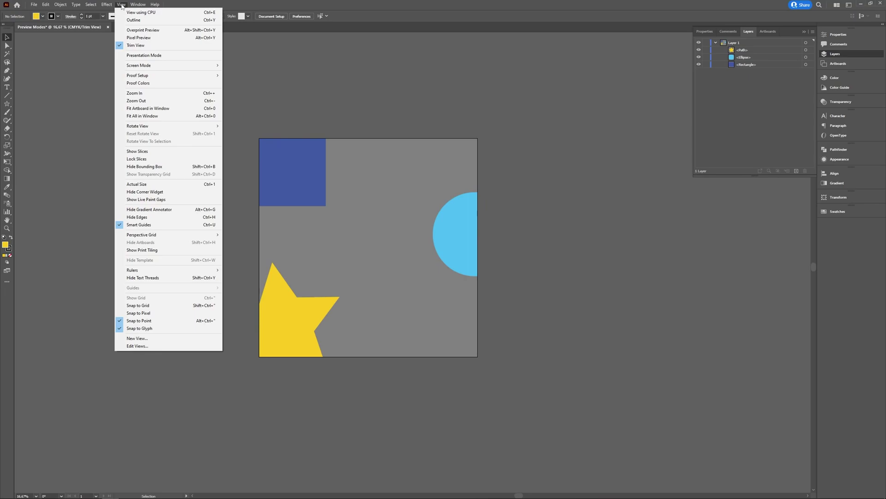
left_click(164, 40)
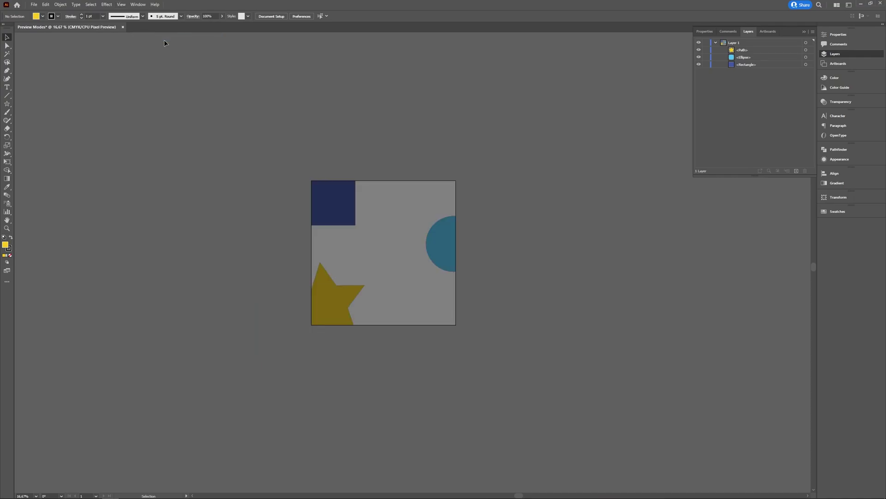
left_click(128, 6)
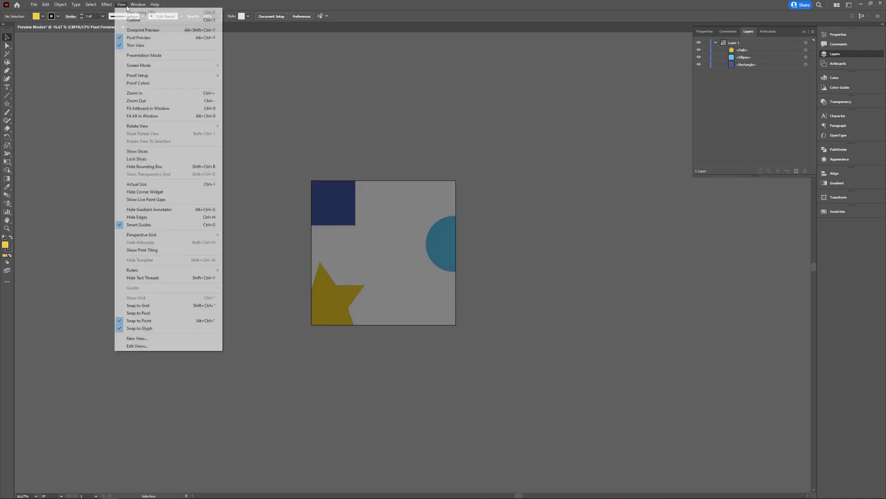
left_click(151, 39)
Toggle Overprint Preview on and off, then uncheck Trim View.
left_click(121, 4)
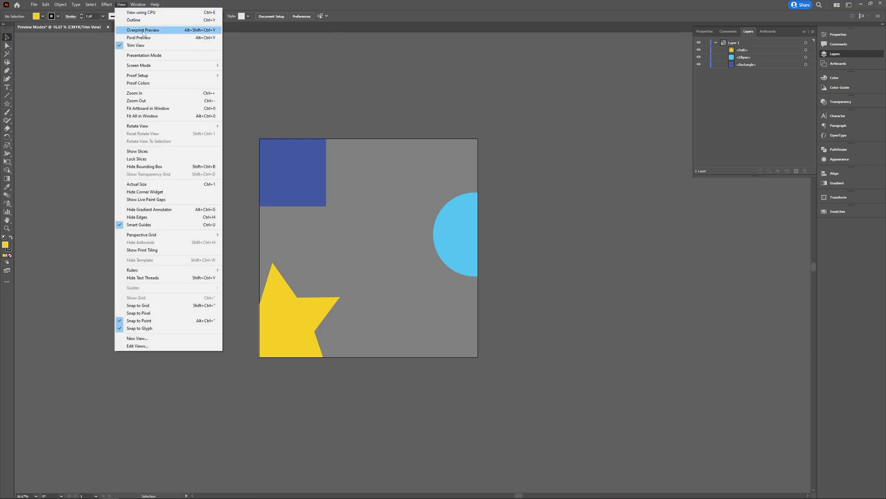
left_click(143, 31)
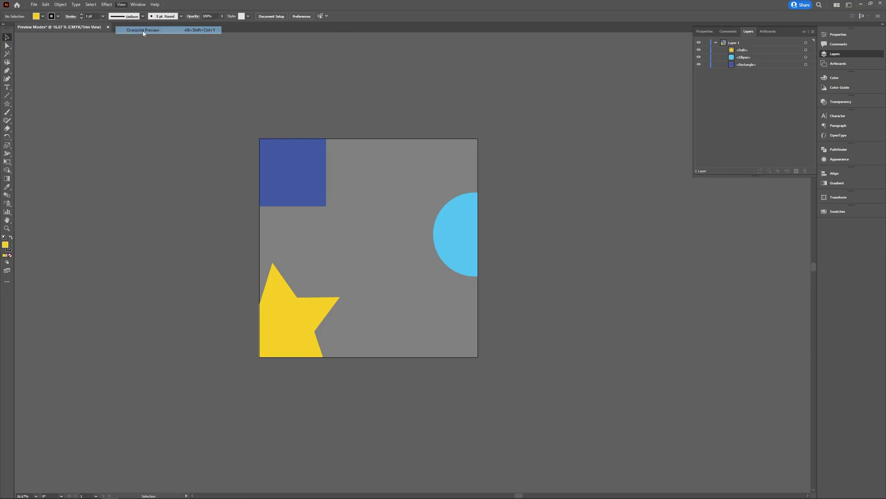
left_click(120, 6)
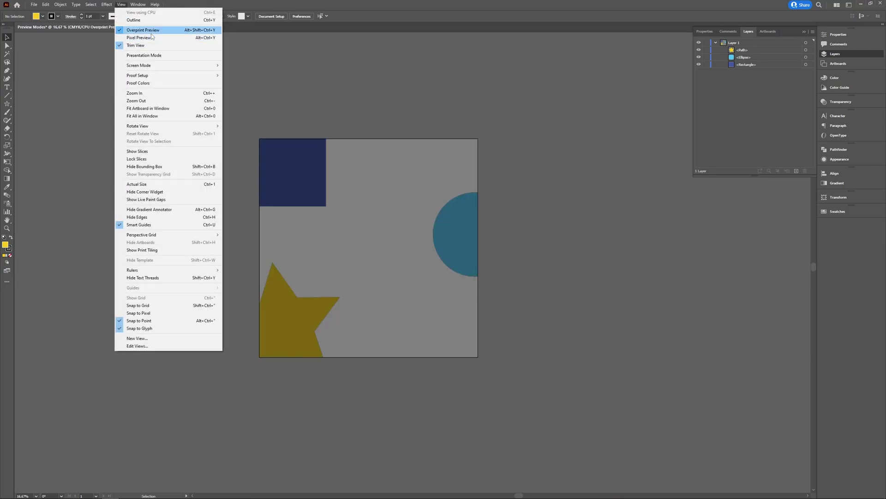
left_click(151, 32)
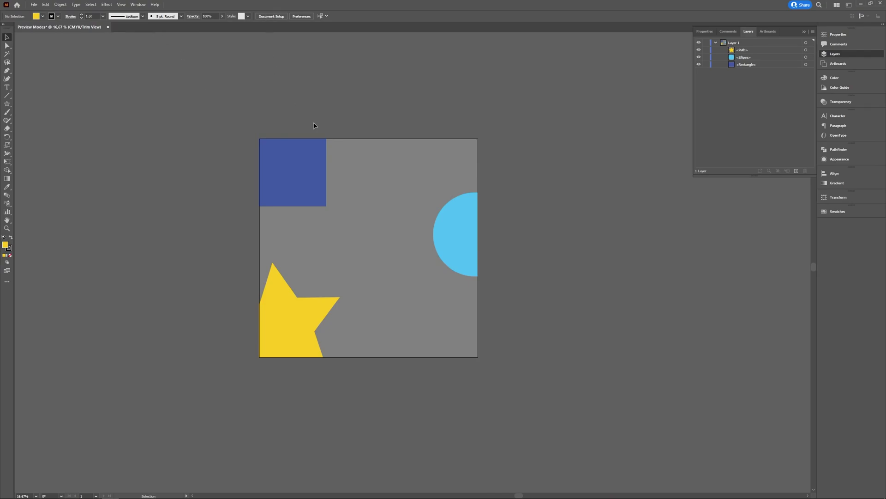
left_click(121, 5)
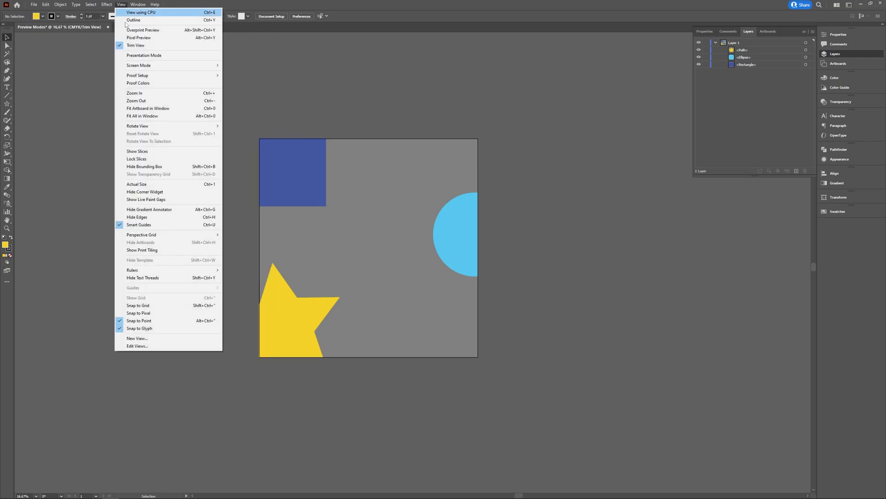
left_click(137, 45)
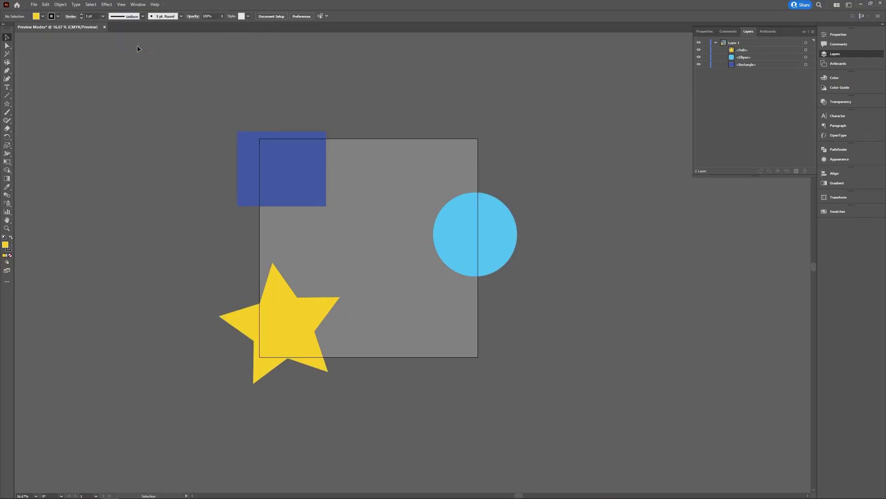